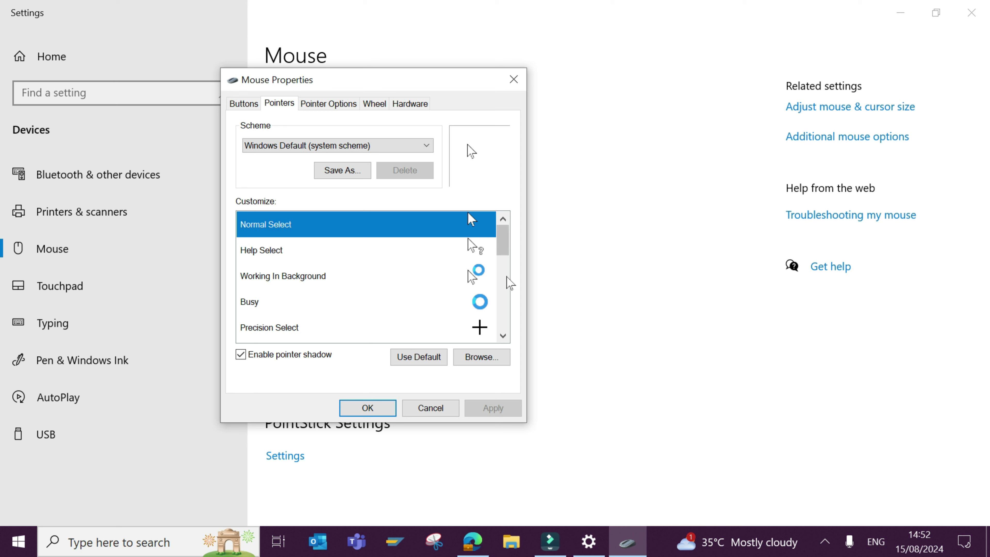
Apply the Windows Black (large) pointer scheme, confirm Mouse Properties and close the Settings window
mouse_move(503, 250)
mouse_down()
mouse_move(503, 332)
mouse_move(506, 240)
mouse_up()
click(427, 149)
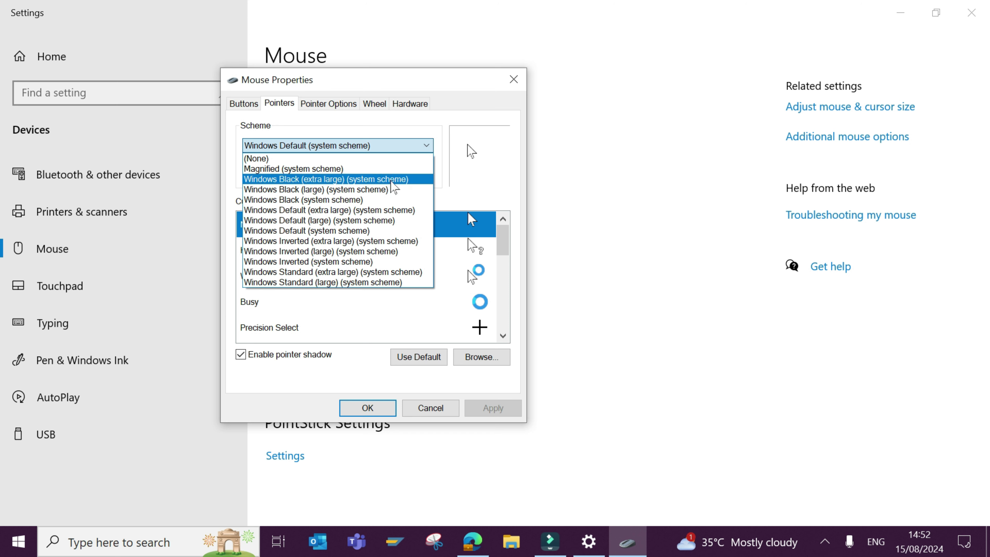
click(378, 190)
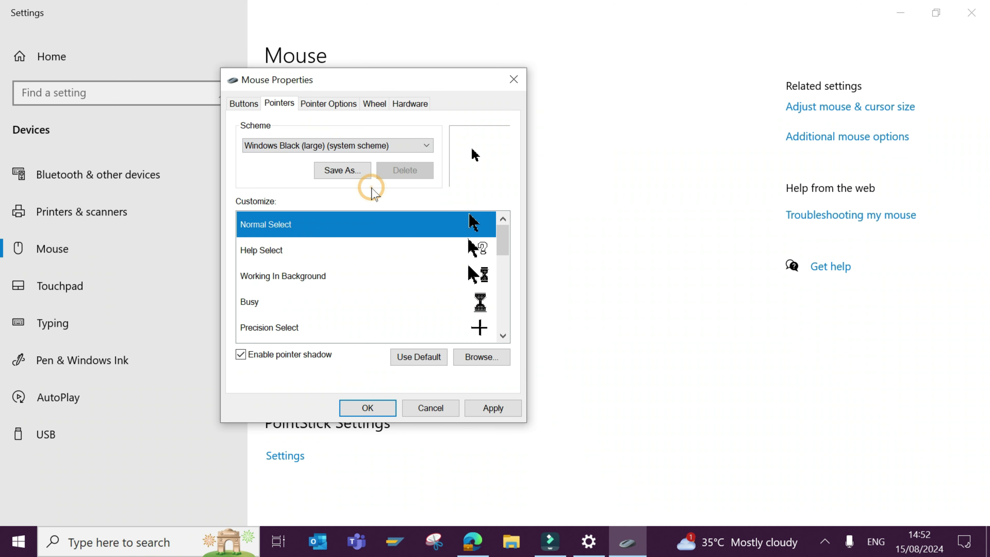
click(383, 222)
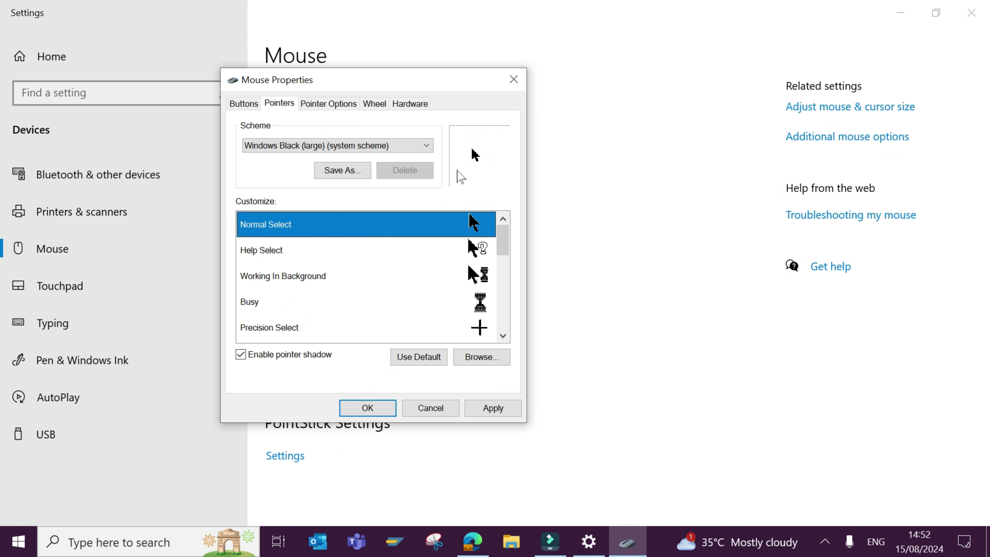
click(493, 409)
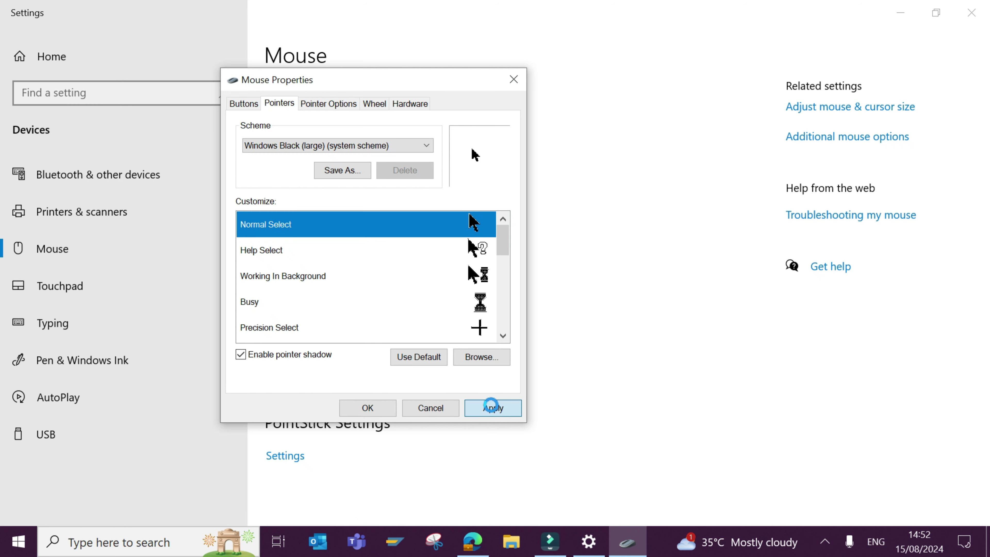
click(384, 412)
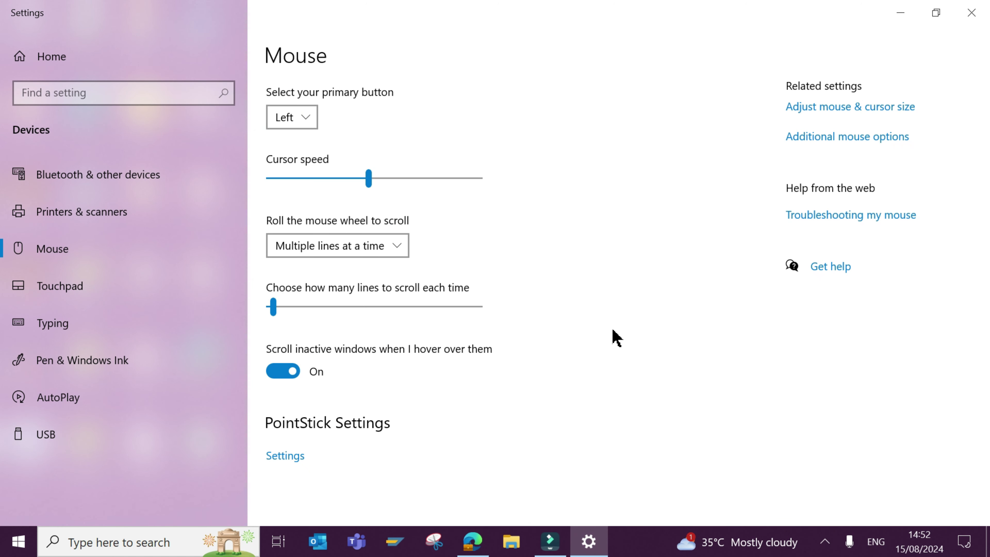
click(967, 13)
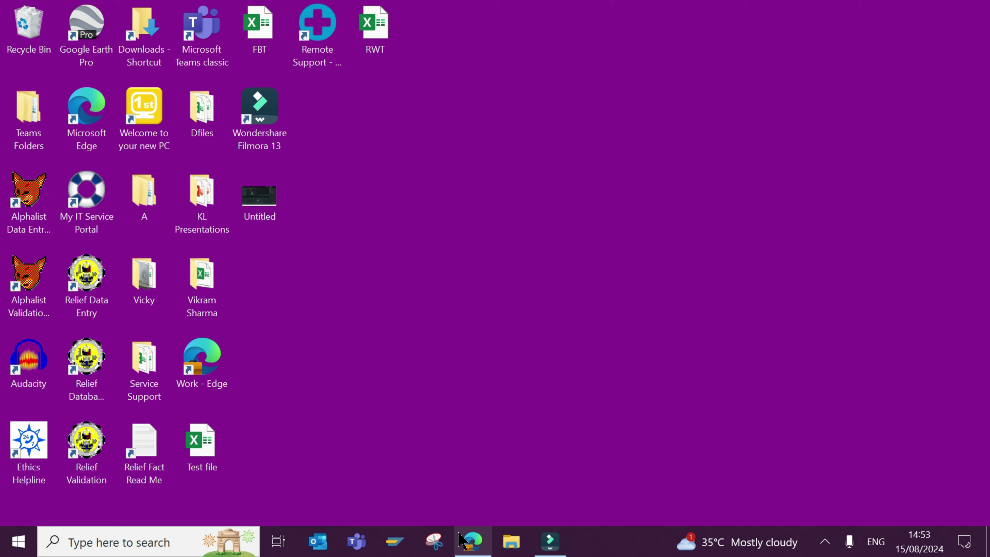
Switch to Microsoft Edge, look over the Highlight Set cursors on rw-designer.com and download the complete set
click(472, 541)
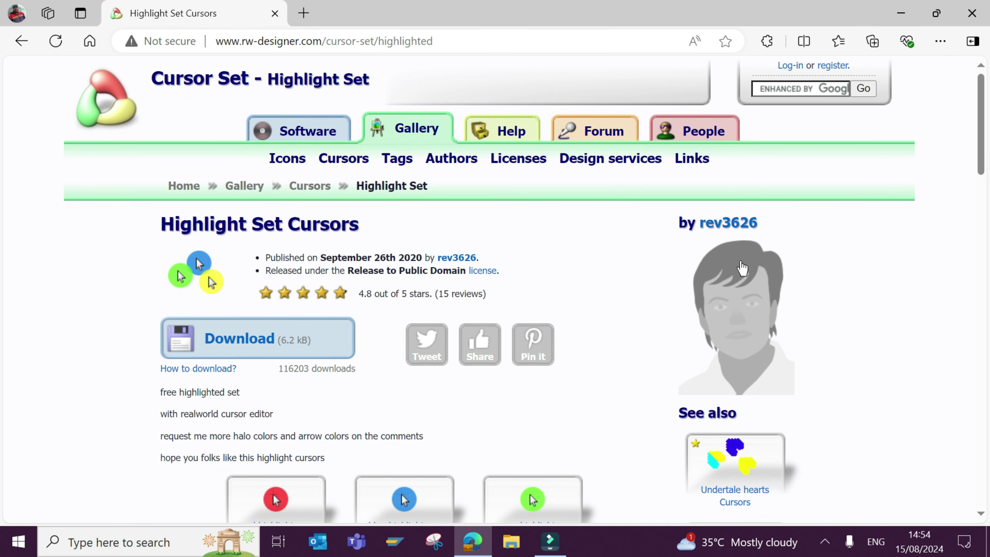
scroll(4, 164, down, 6)
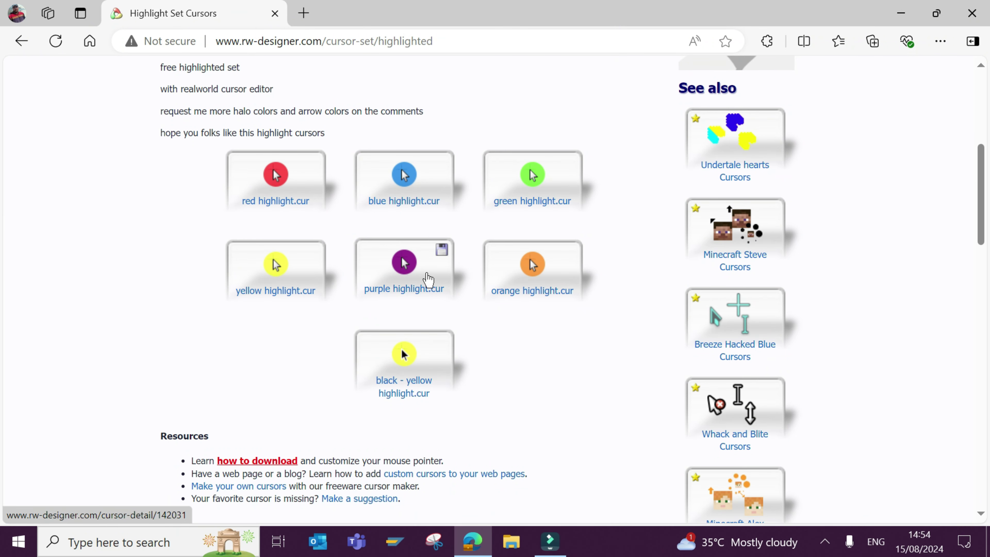
drag(975, 230, 973, 172)
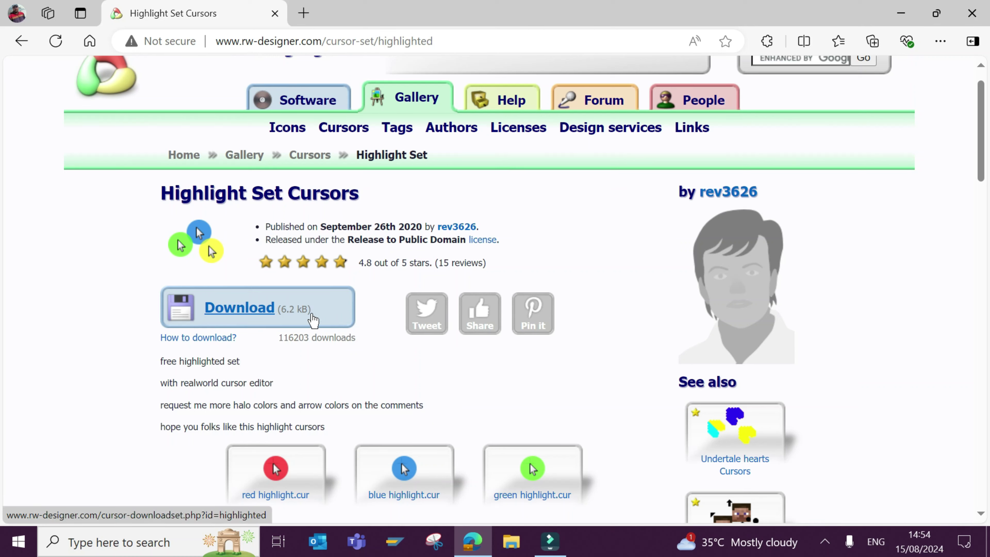
click(246, 311)
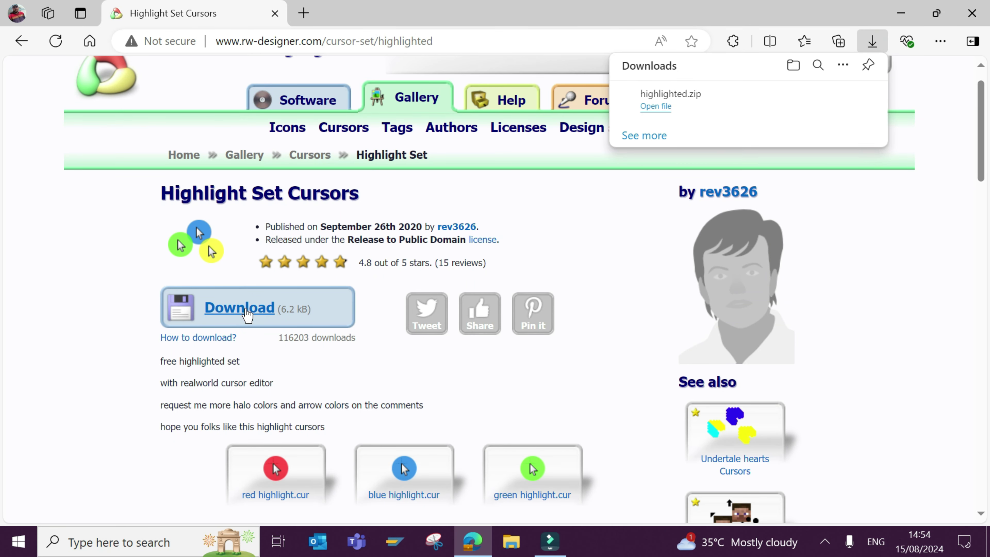
Show the downloaded highlighted.zip in its folder and extract all its files to the default highlighted folder in Downloads
mouse_move(747, 99)
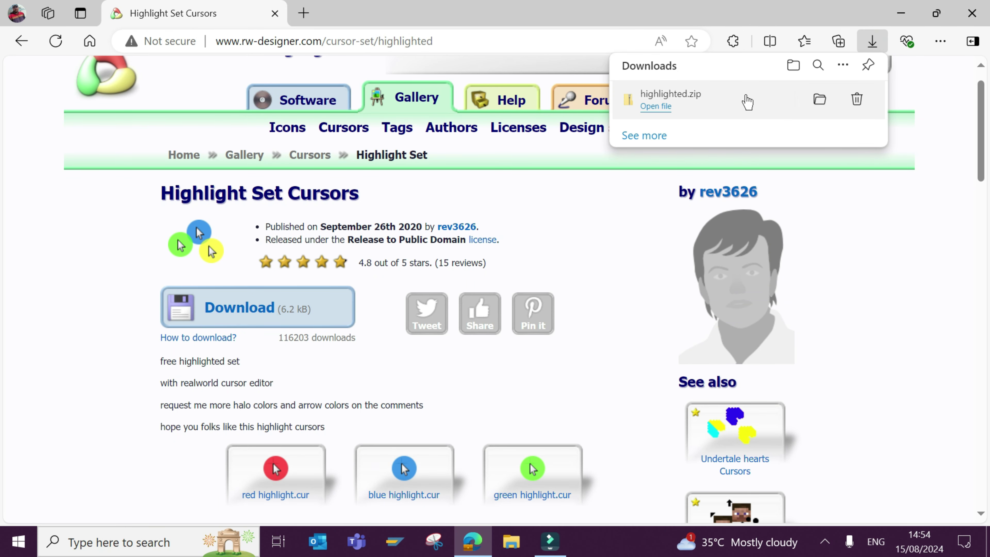
click(821, 102)
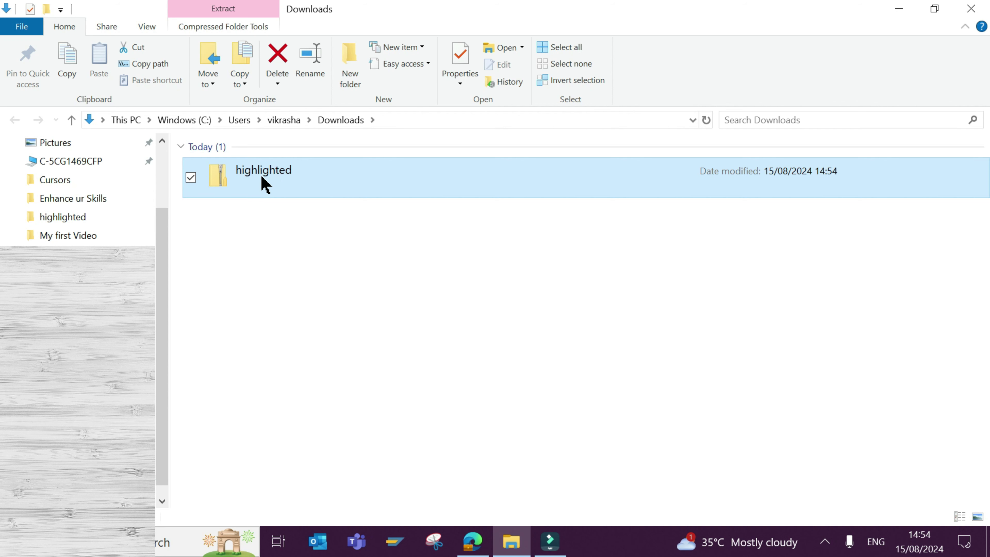
right_click(261, 181)
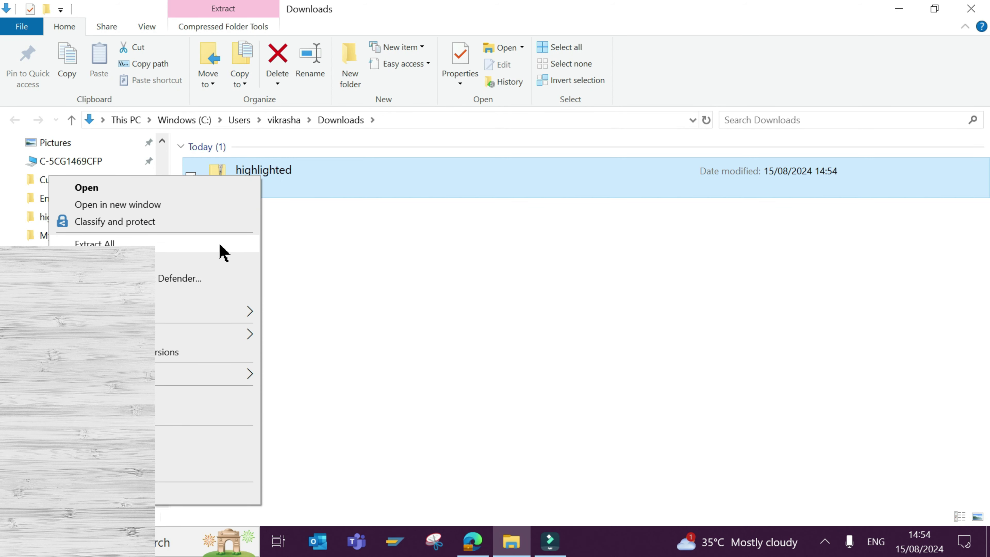
click(220, 246)
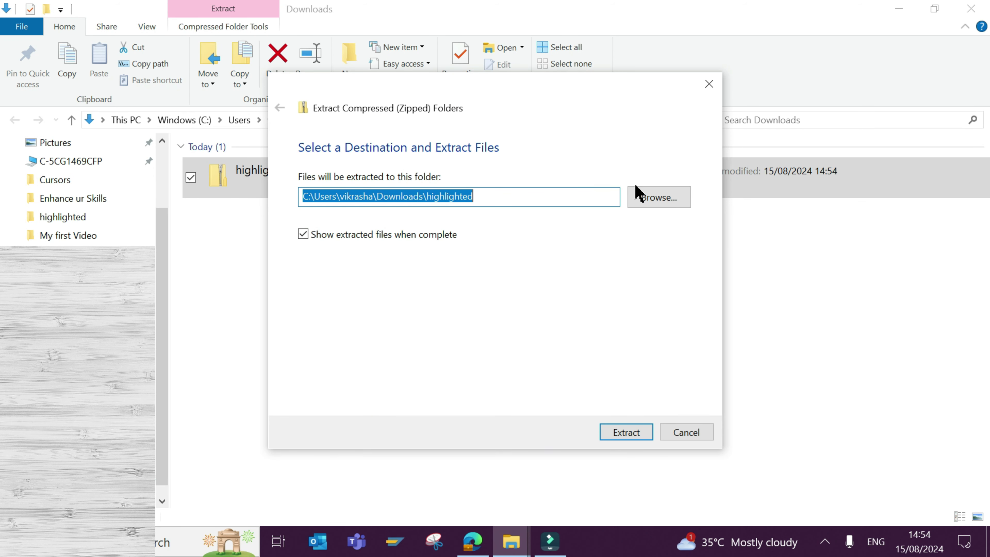
click(635, 433)
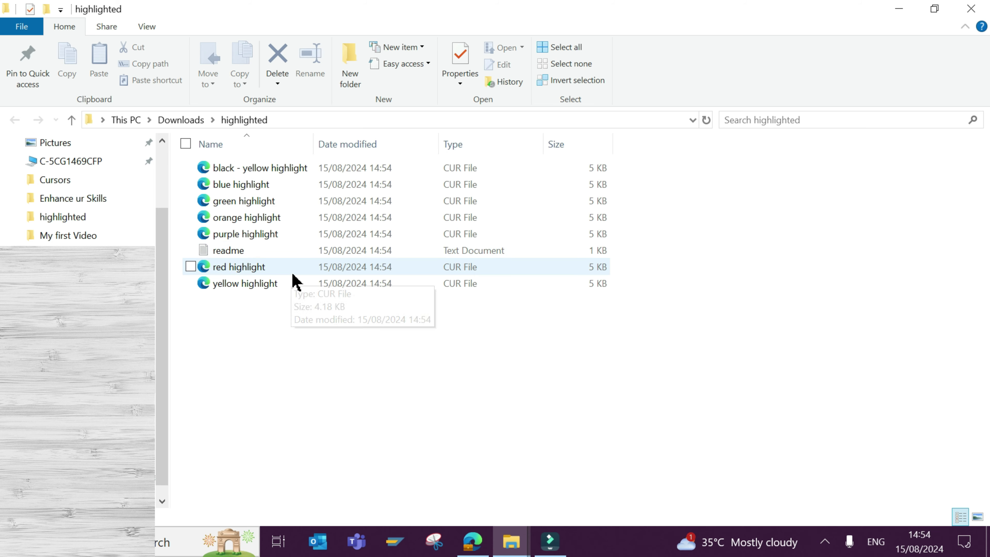
Return to the desktop, open Mouse settings from Windows search and bring up the pointer customization in the additional mouse options
key(alt+Tab)
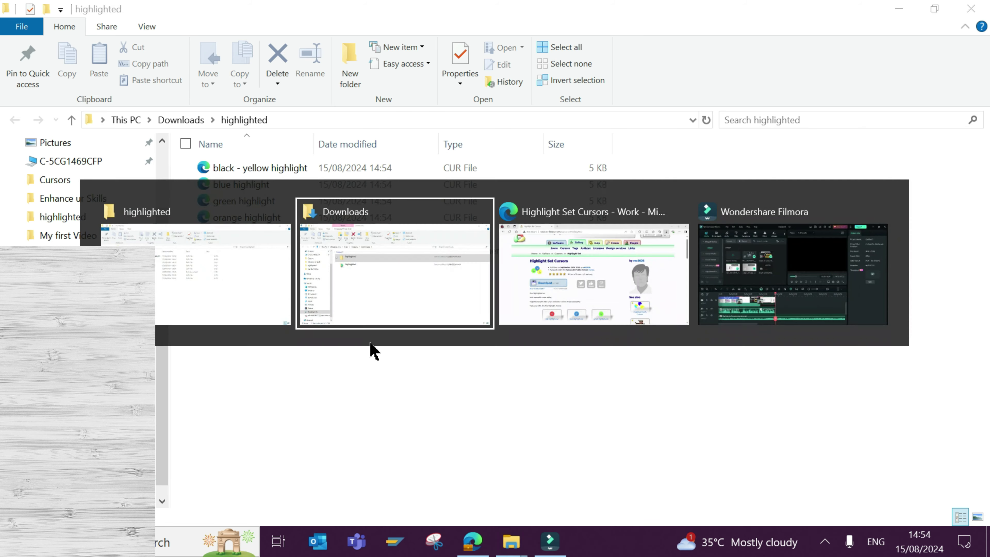
key(alt+Tab)
key(alt+Tab)
key(alt+Tab)
key(alt+Tab)
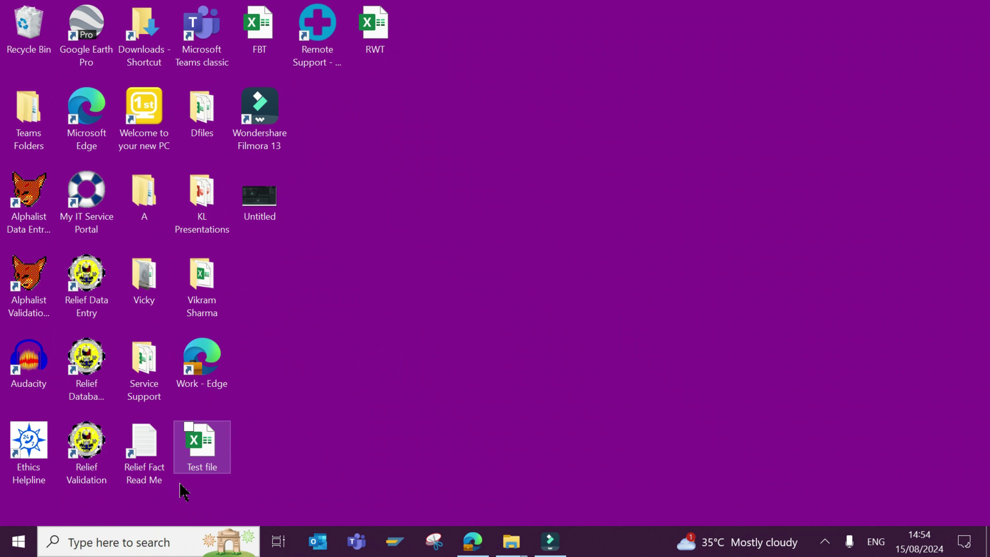
click(139, 540)
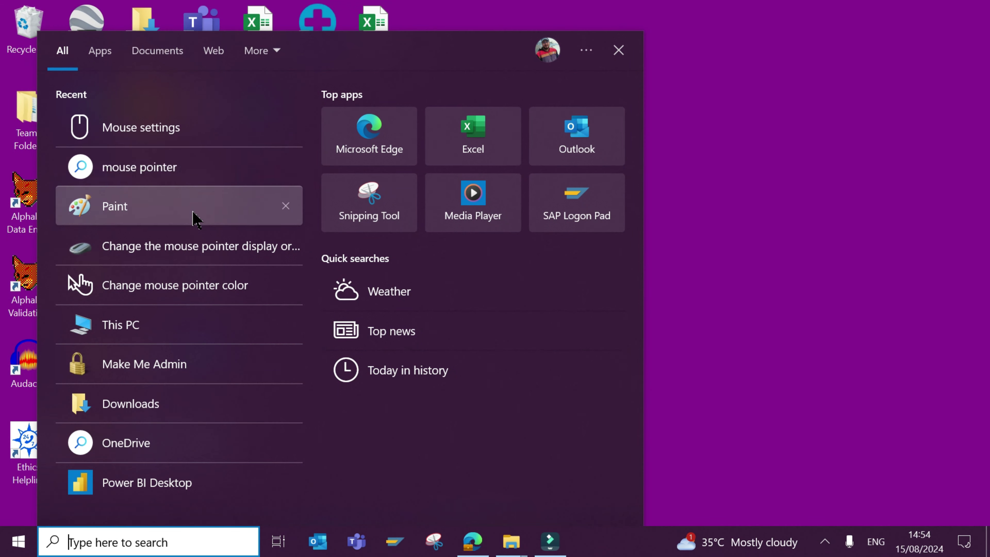
click(180, 131)
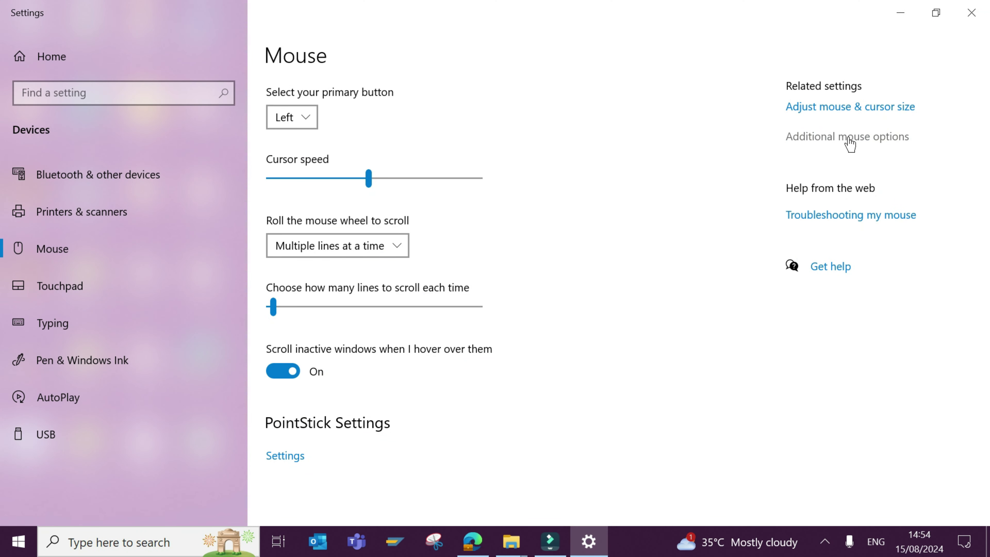
click(850, 144)
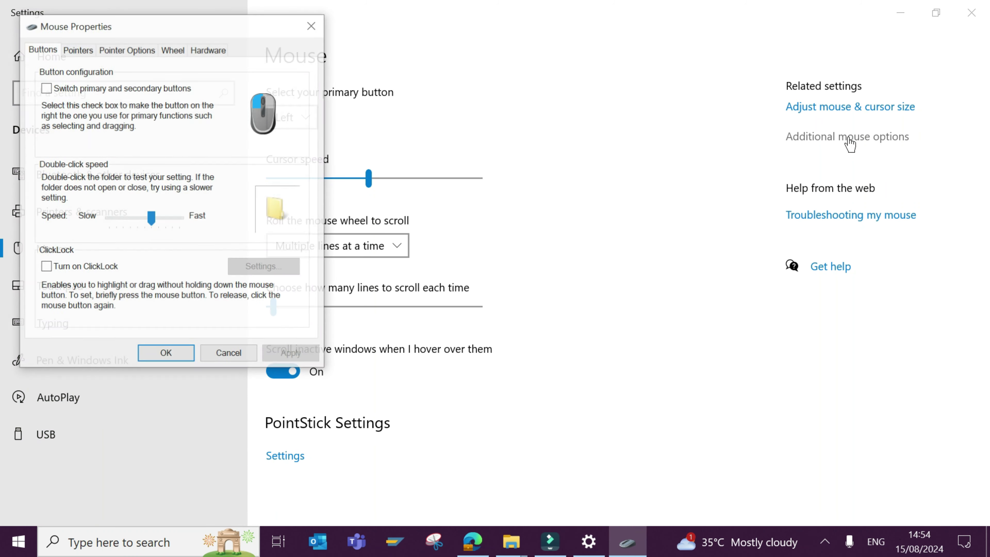
click(84, 51)
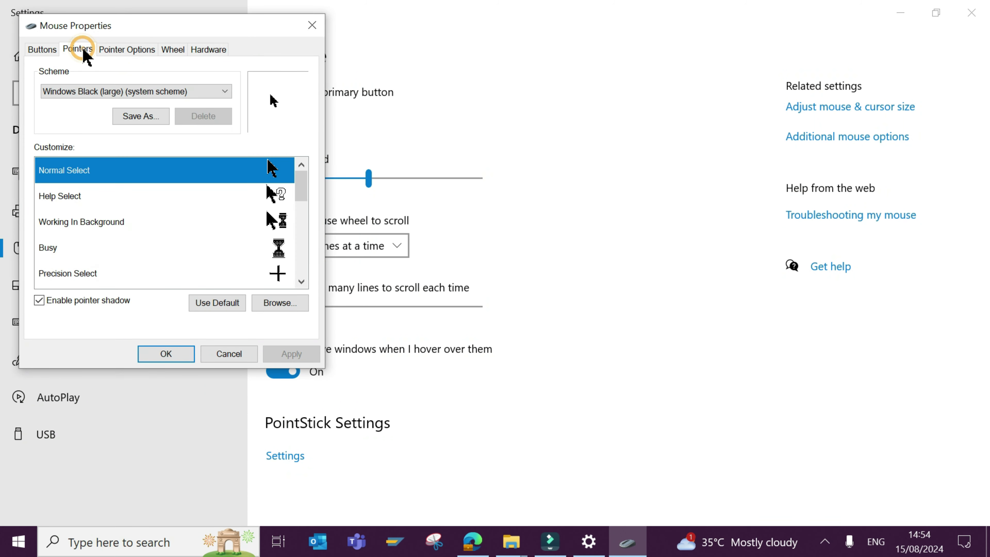
drag(172, 31, 405, 98)
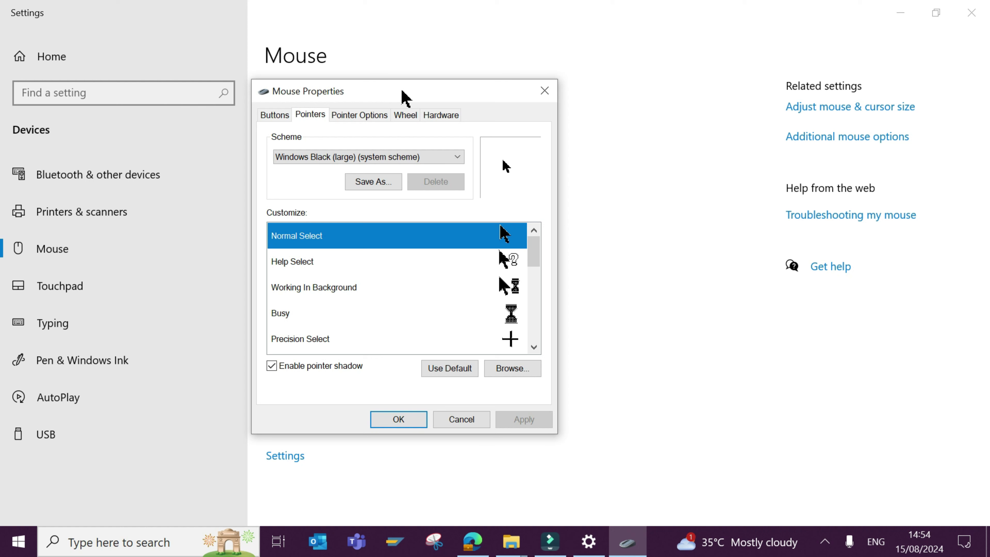
Assign the red highlight cursor from the Downloads highlighted folder to Normal Select and apply it
click(387, 235)
click(529, 372)
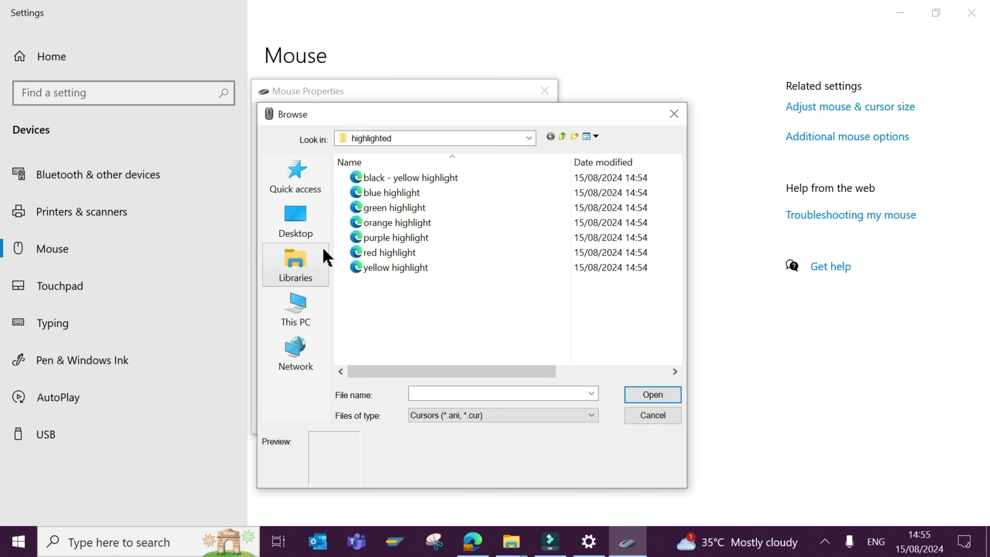
click(562, 137)
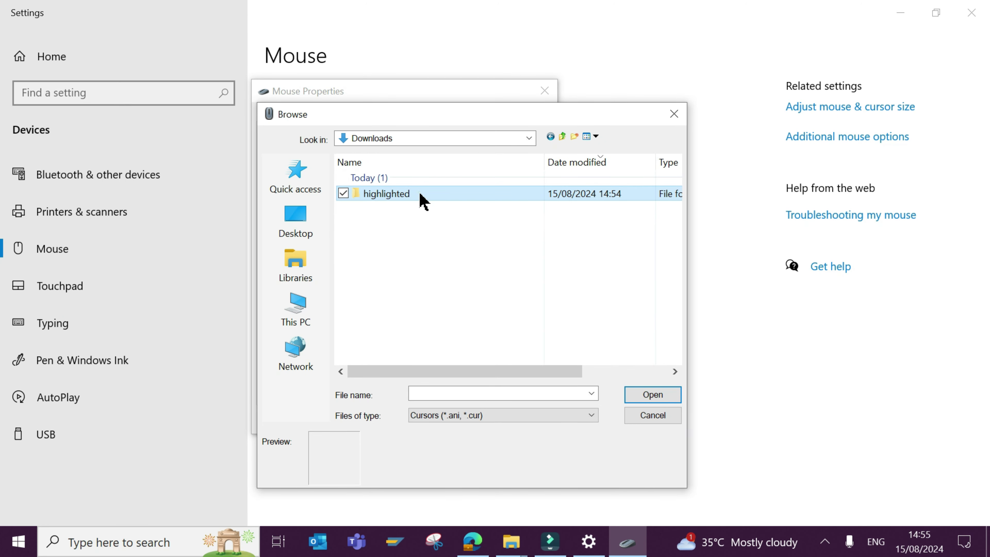
double_click(420, 195)
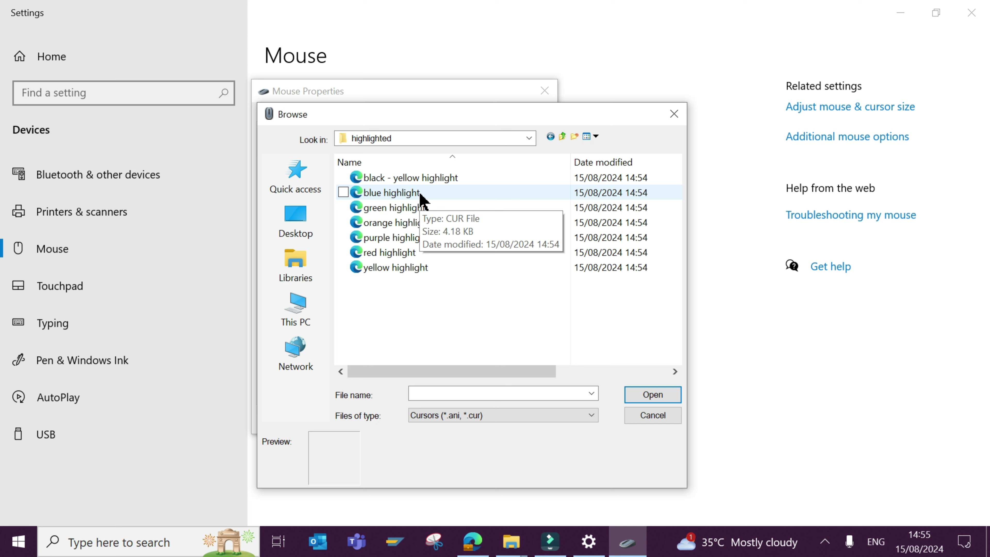
click(403, 253)
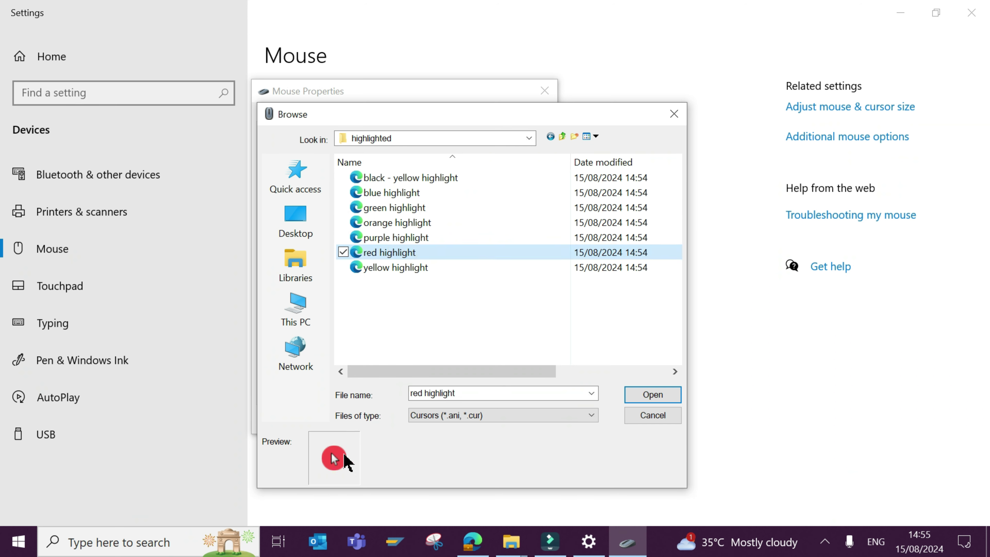
click(653, 395)
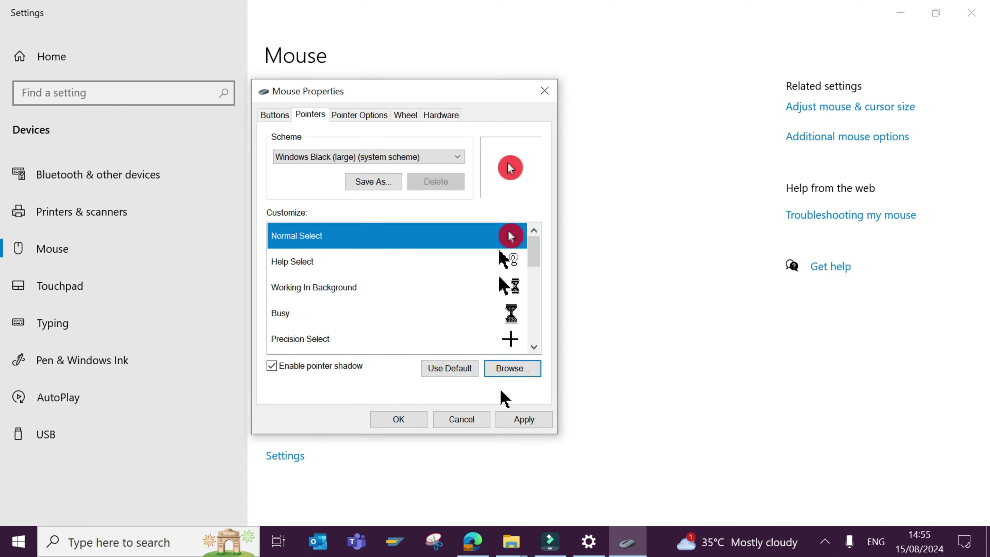
click(520, 418)
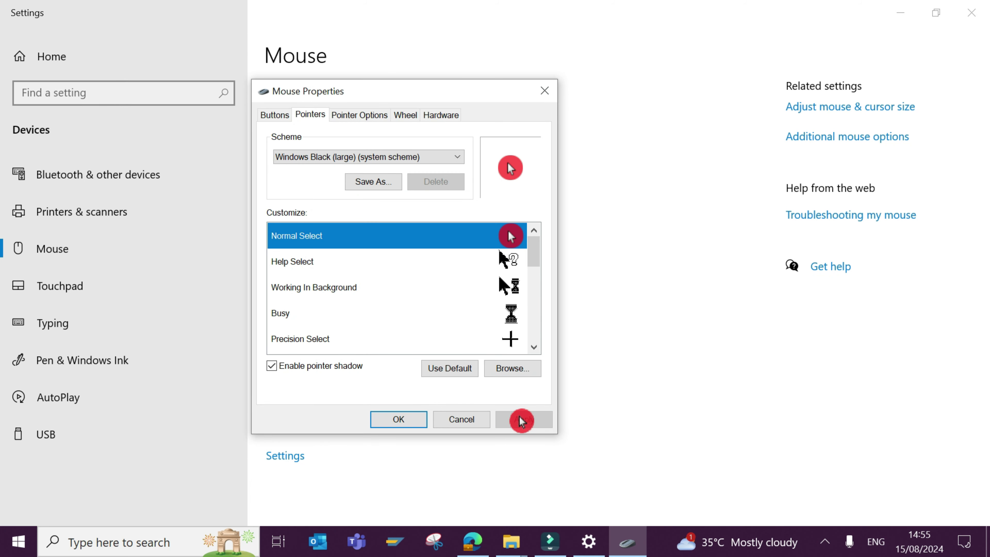
click(390, 420)
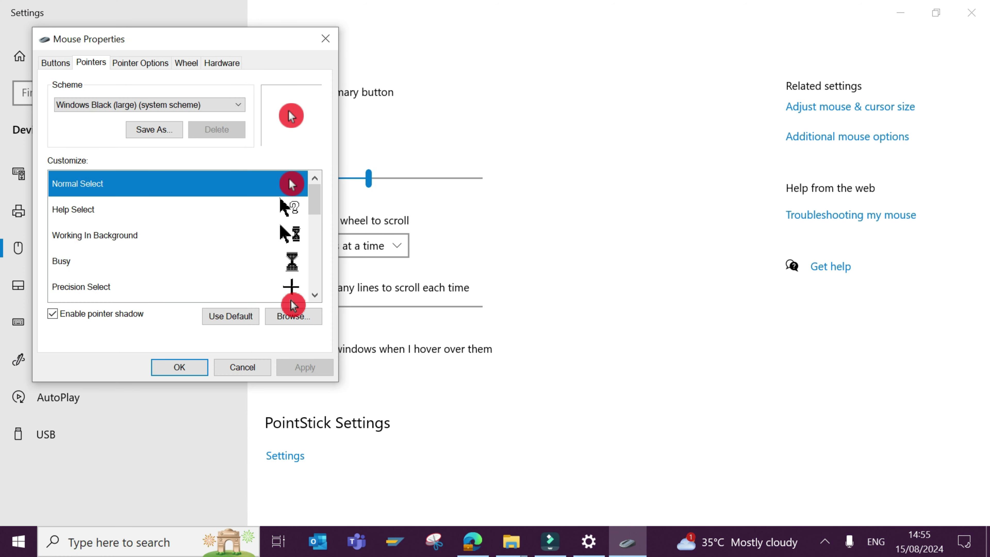
Assign the orange highlight cursor from the highlighted folder to Normal Select and apply it
click(295, 316)
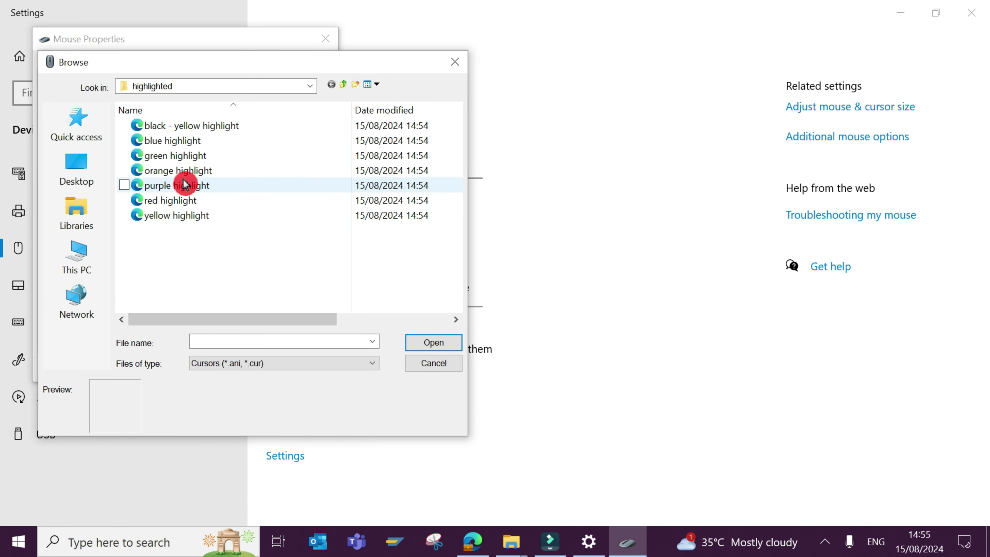
click(179, 170)
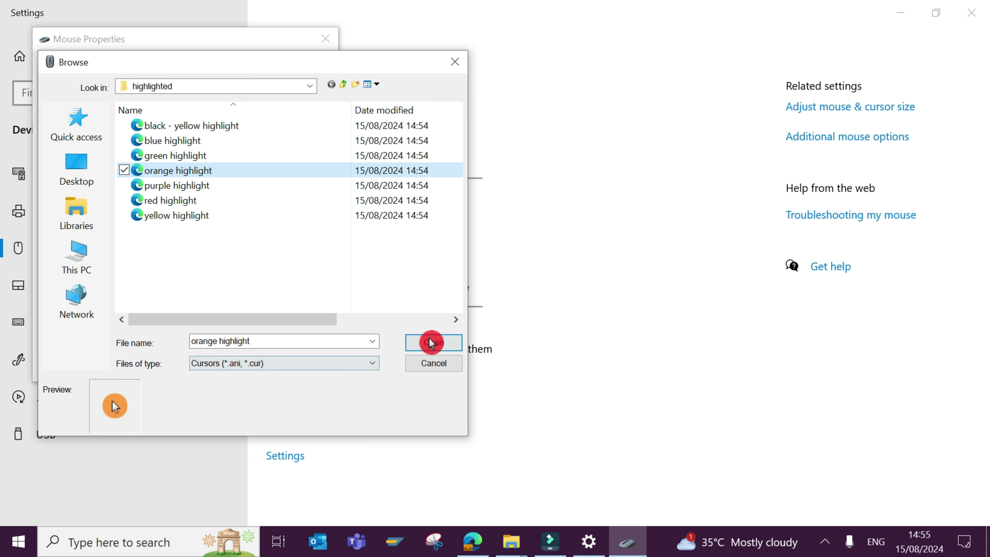
click(433, 343)
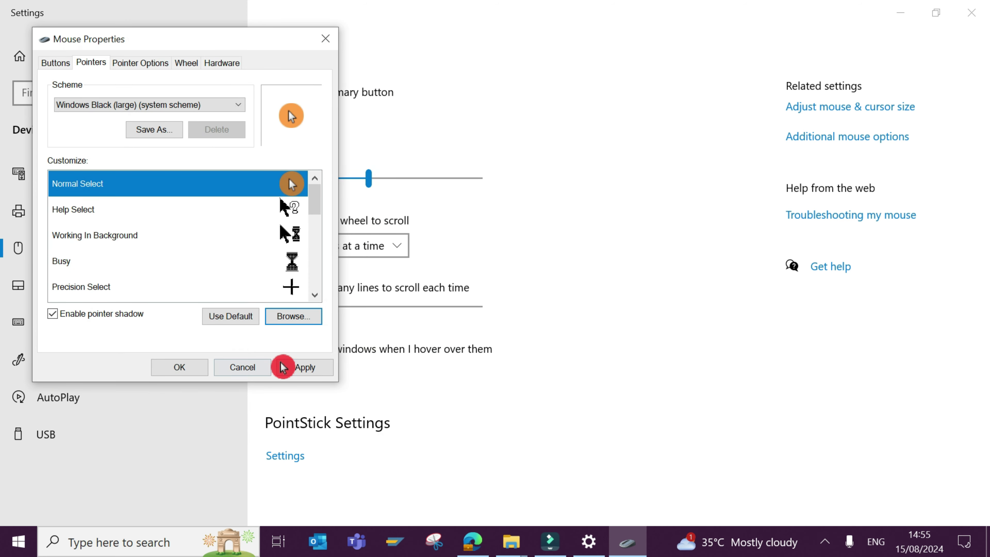
click(304, 368)
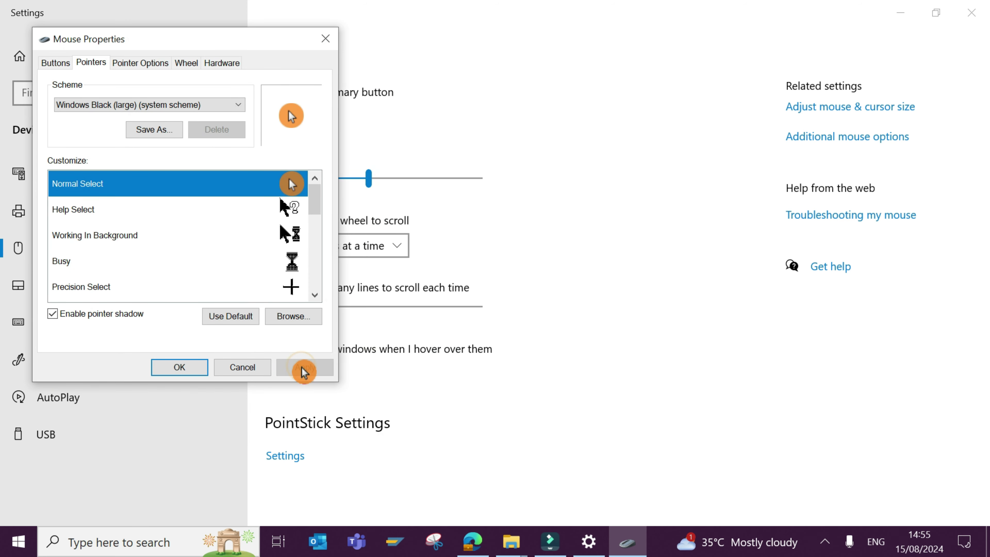
Return to the desktop, find Mouse settings through Windows search and open the additional mouse options
key(super+d)
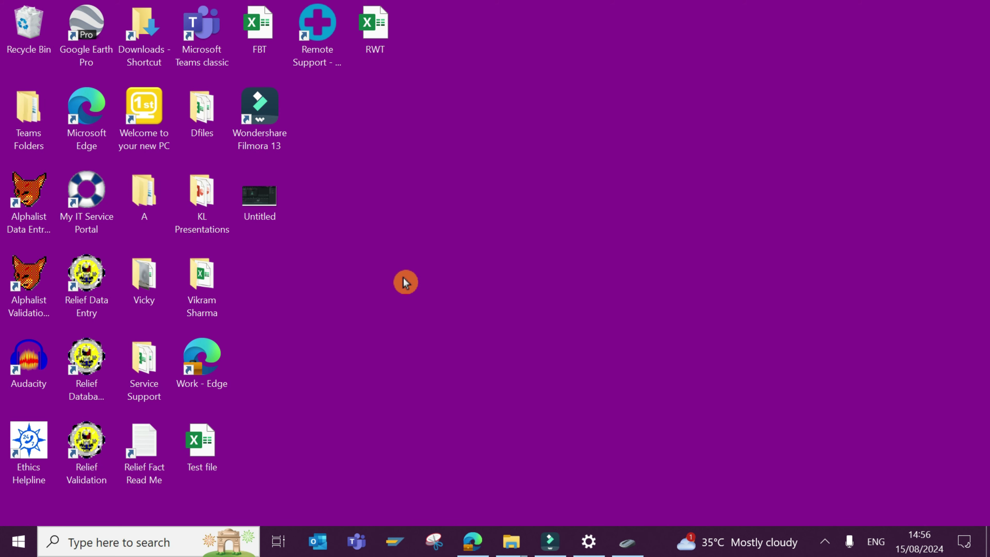
click(138, 542)
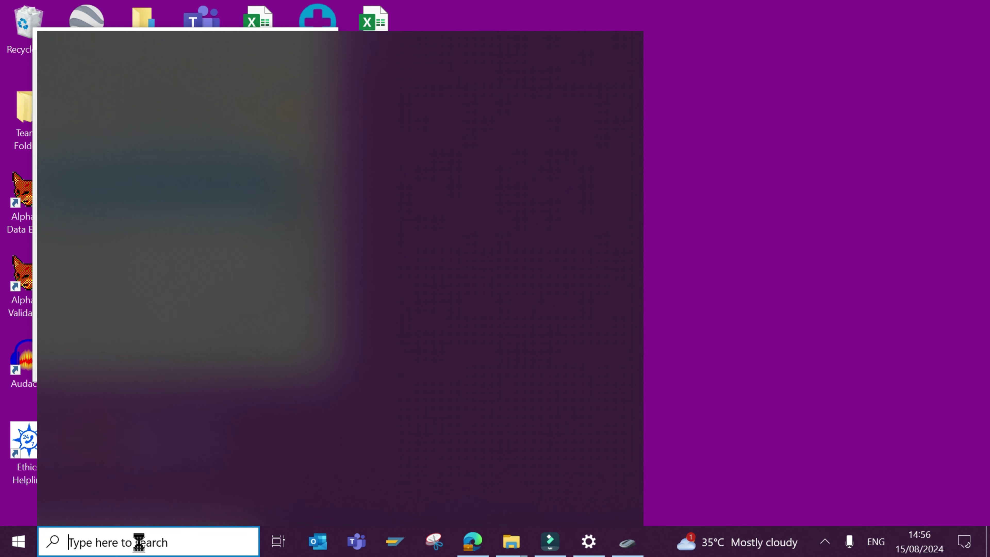
text(mouse)
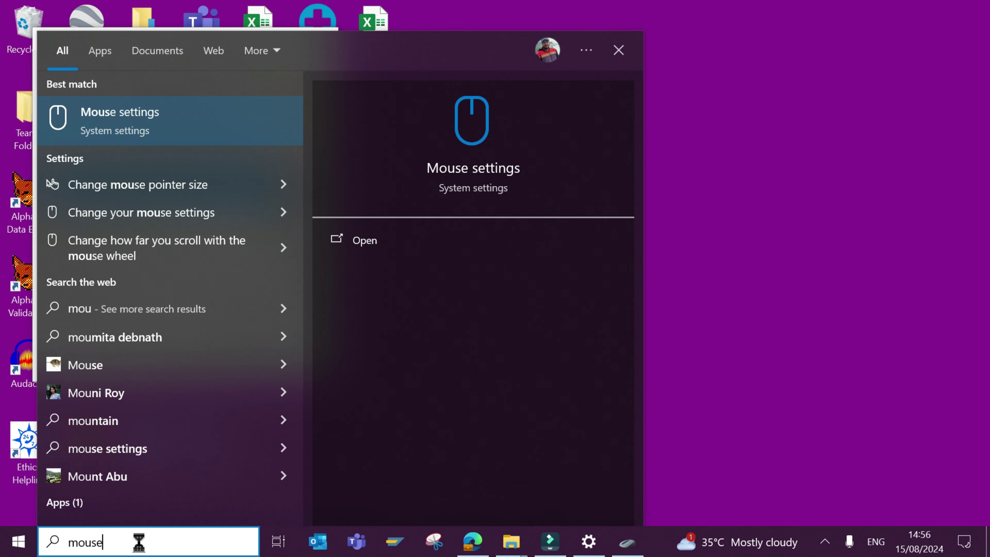
click(201, 122)
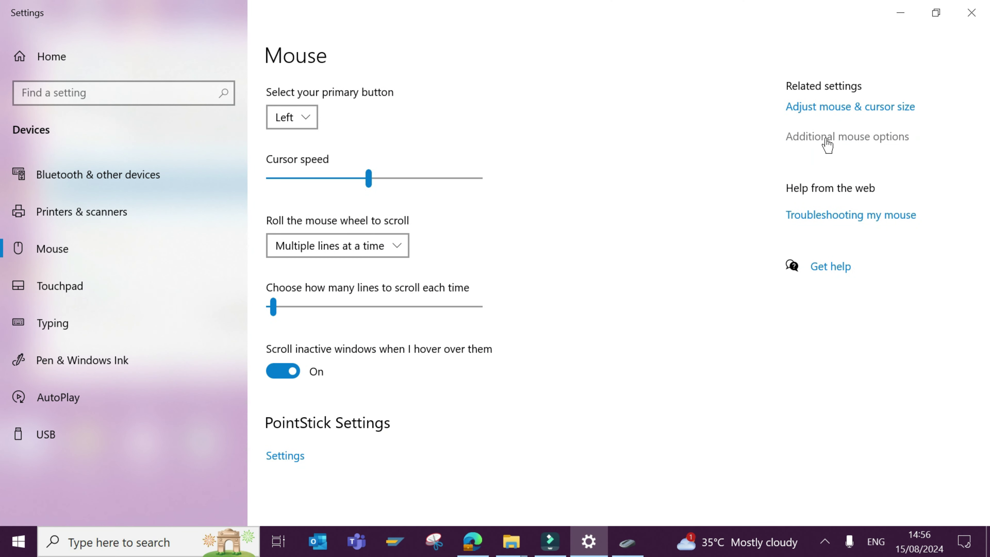
click(826, 140)
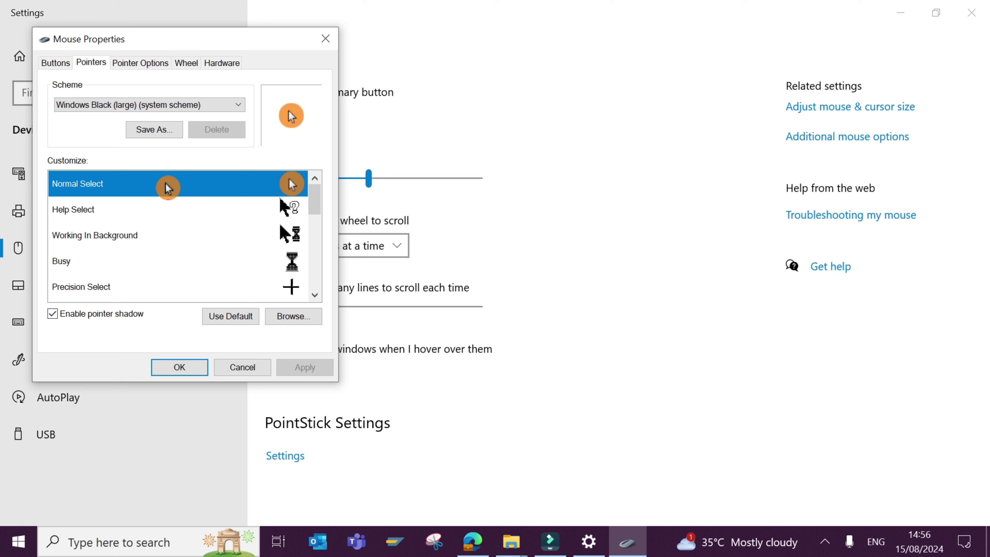
Restore the pointer scheme to Windows Default (system scheme), keep Normal Select selected, apply the change and close Mouse Properties
click(239, 111)
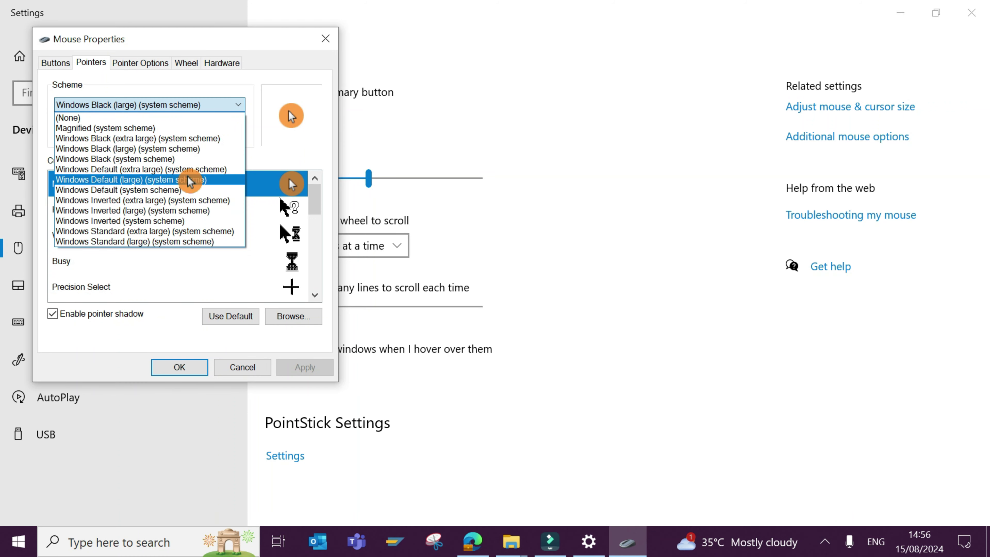
click(192, 191)
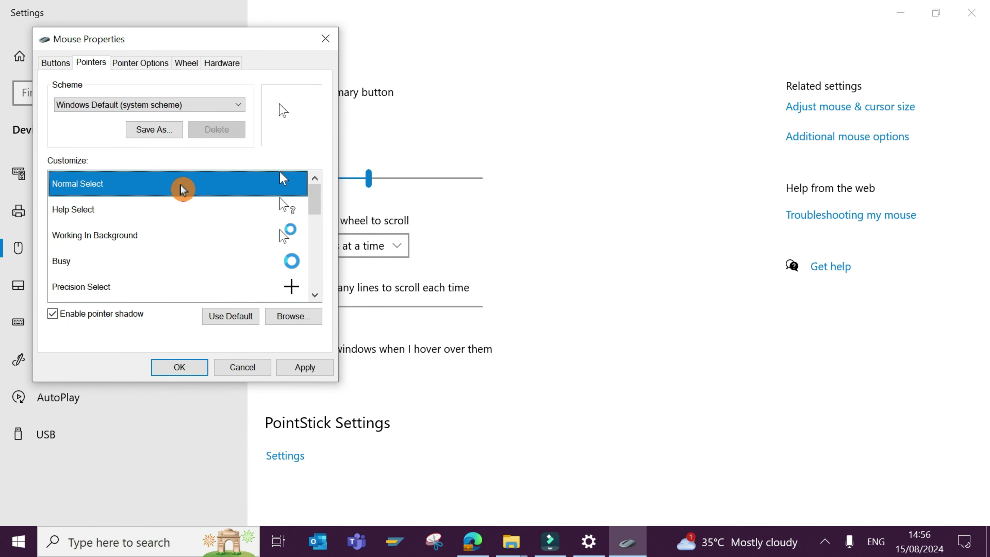
click(195, 217)
click(208, 182)
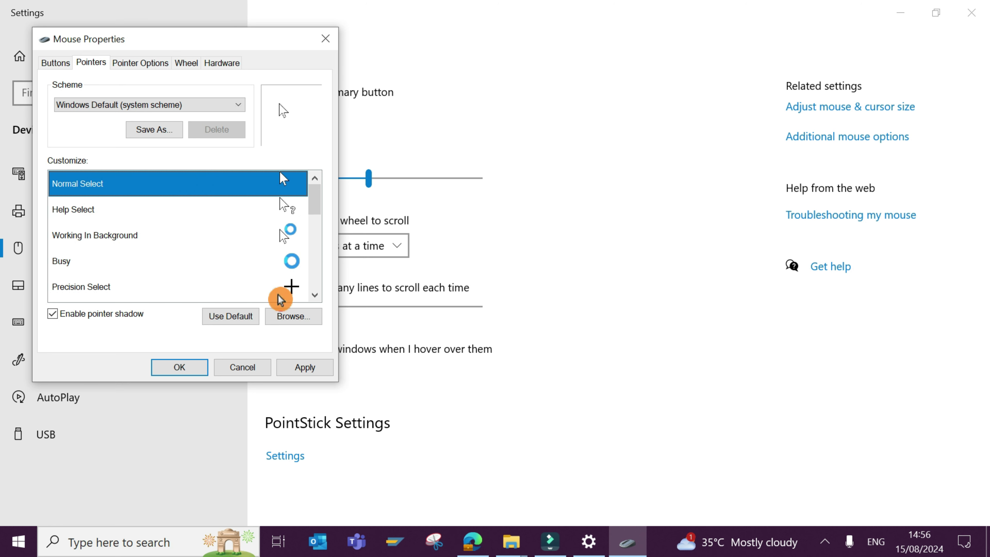
click(305, 367)
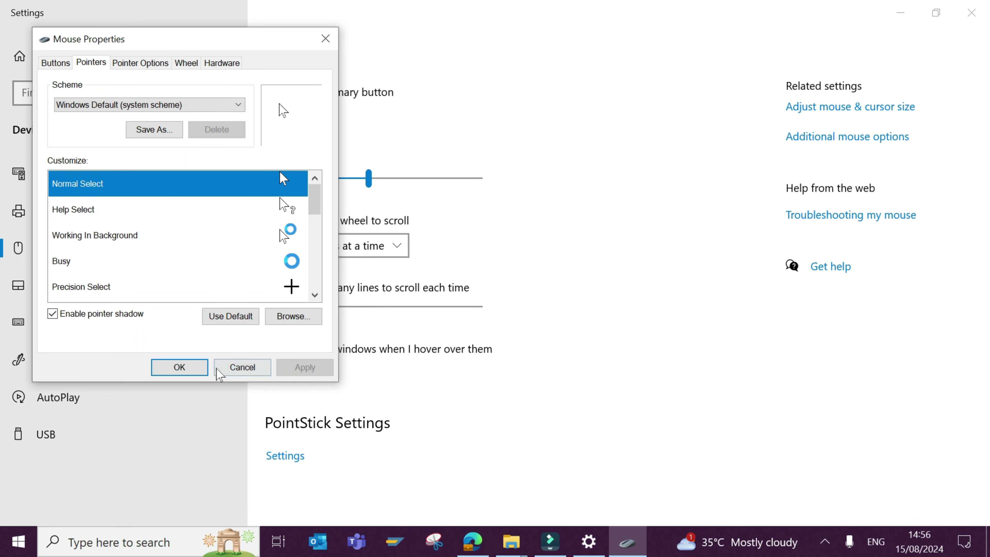
click(193, 369)
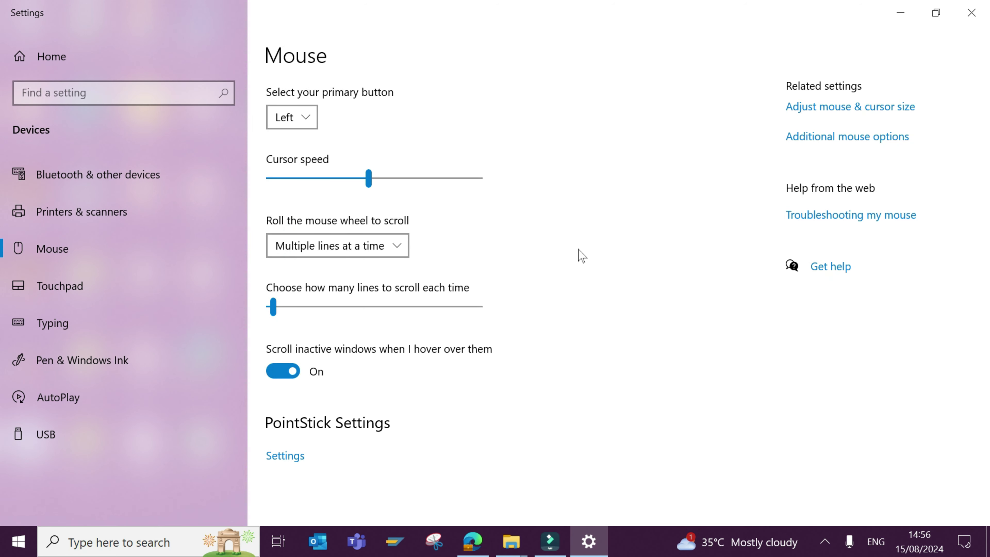
Return to the desktop, refresh it to check the pointer and bring up the overview of open windows
key(super+d)
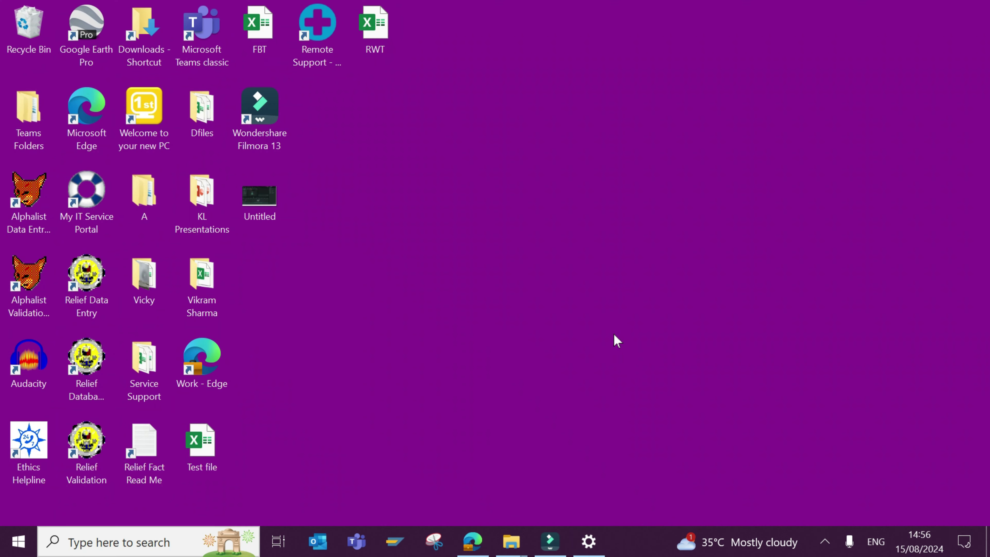
right_click(467, 243)
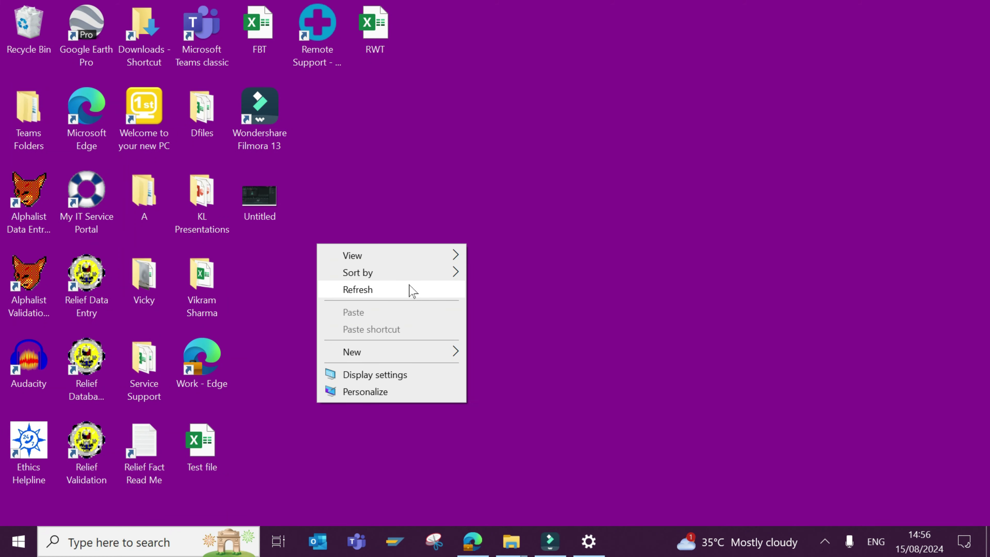
click(409, 286)
key(alt+Tab)
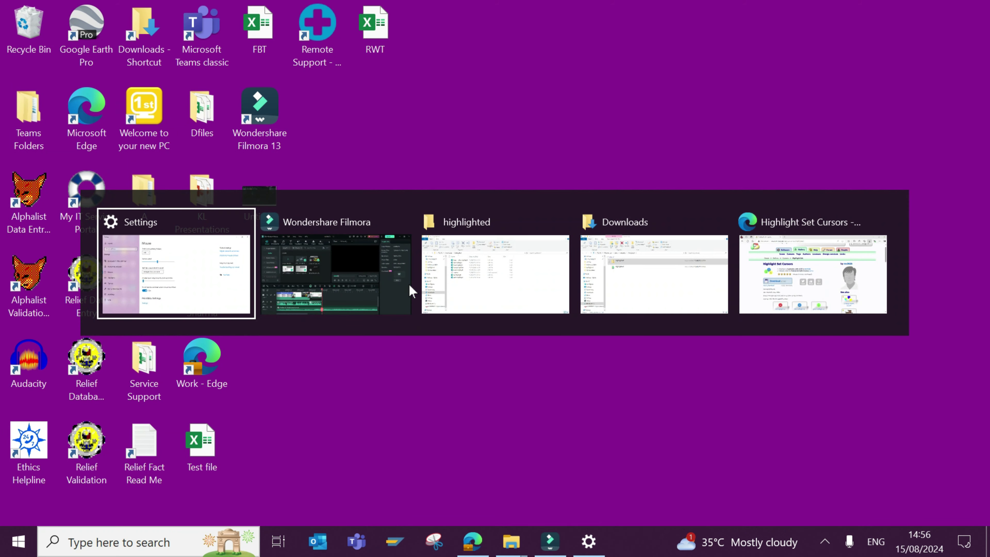